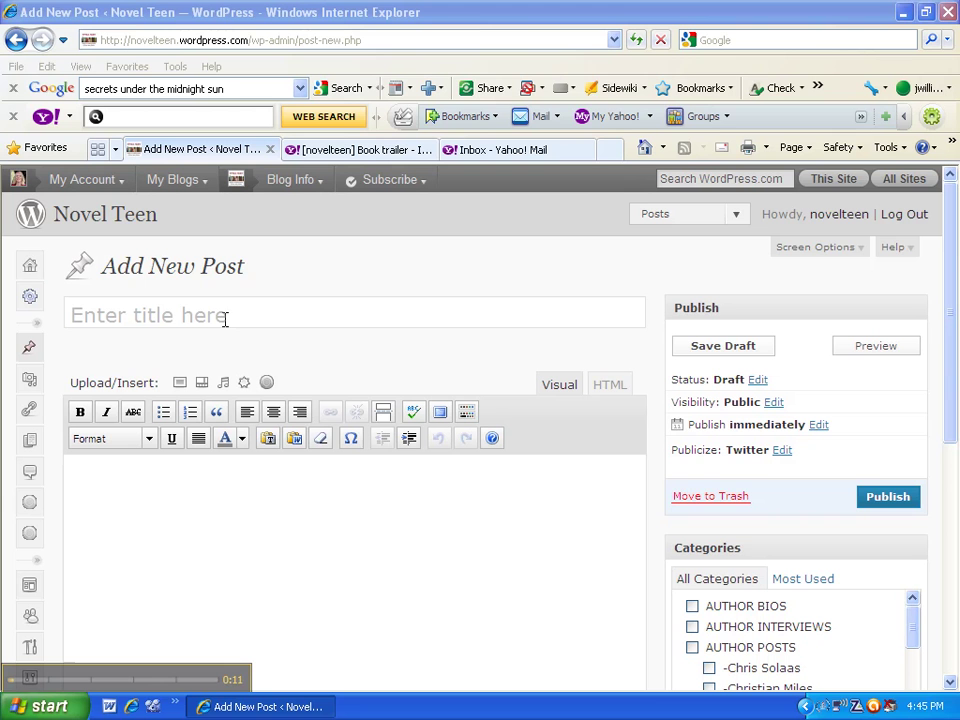
Title the post 'Book Trailer: Secrets Under the Midnight Sun by Eliza Maria Crites'
{"action": "left_click", "coordinate": [124, 316]}
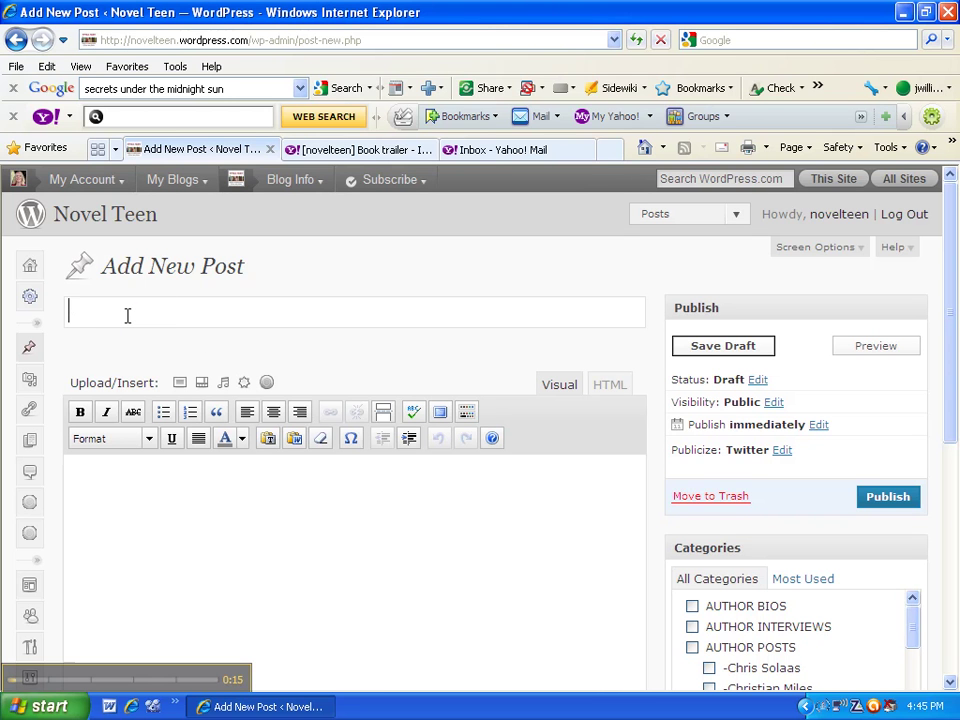
{"action": "type", "text": "Book "}
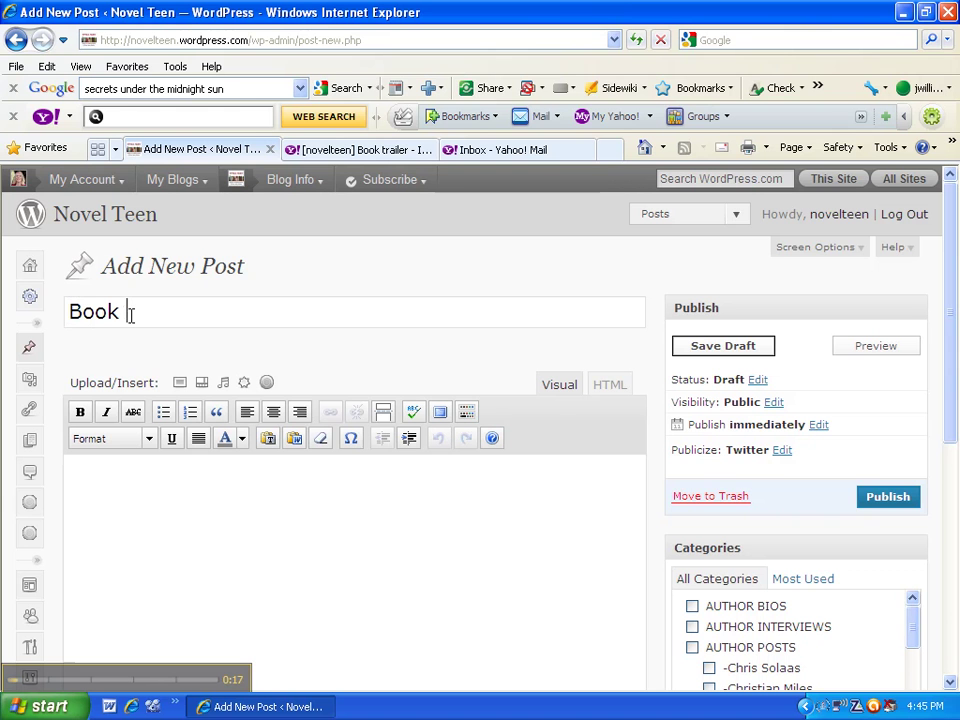
{"action": "type", "text": "Trailer"}
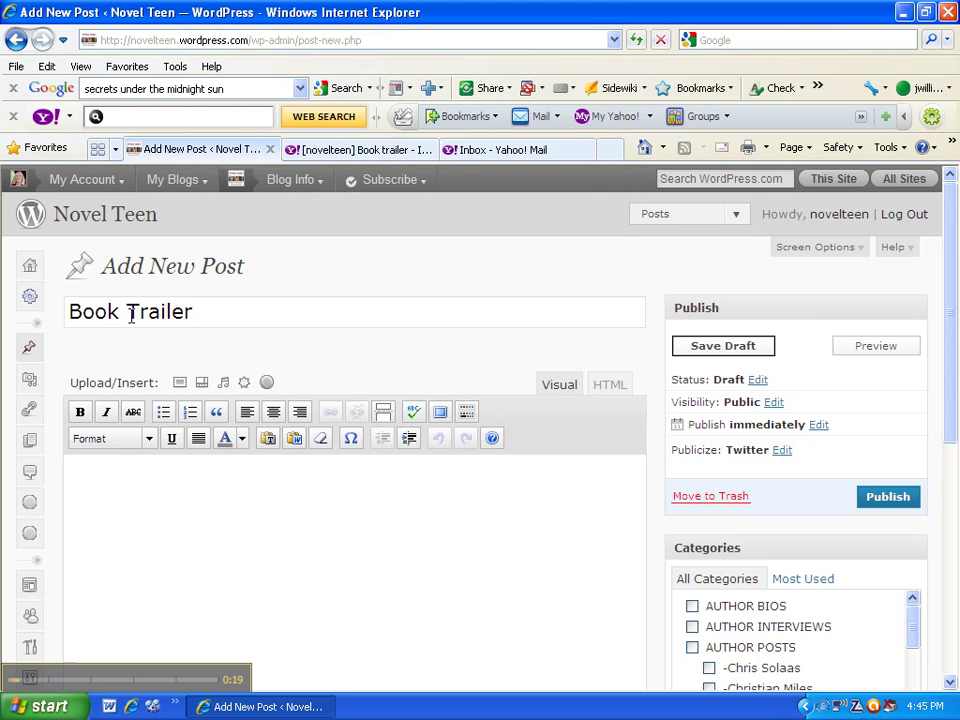
{"action": "type", "text": ": Secret"}
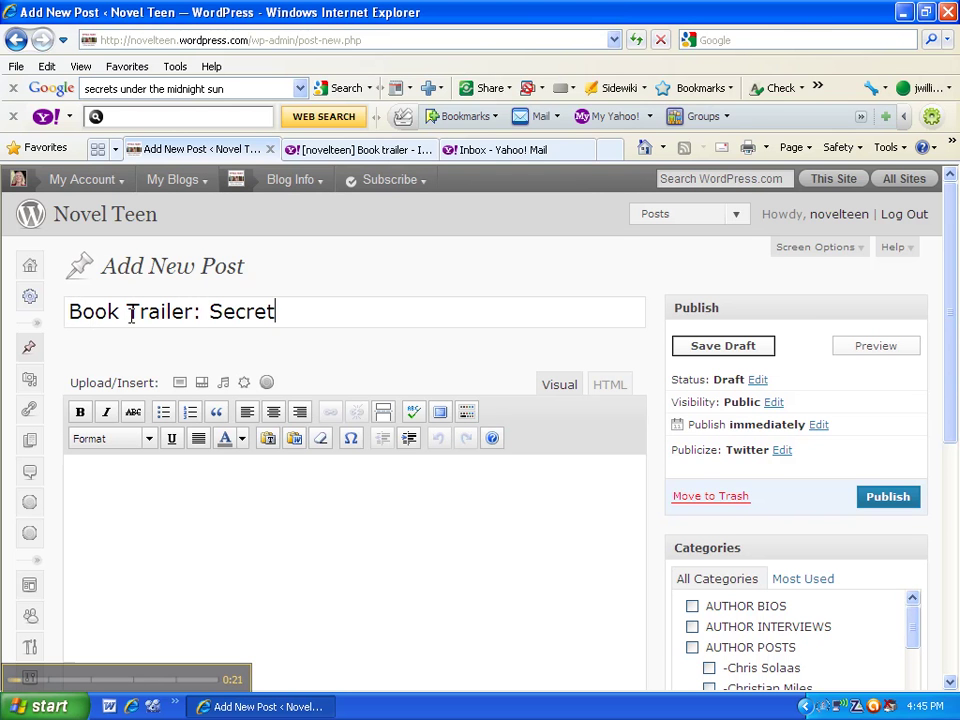
{"action": "type", "text": "s Under the "}
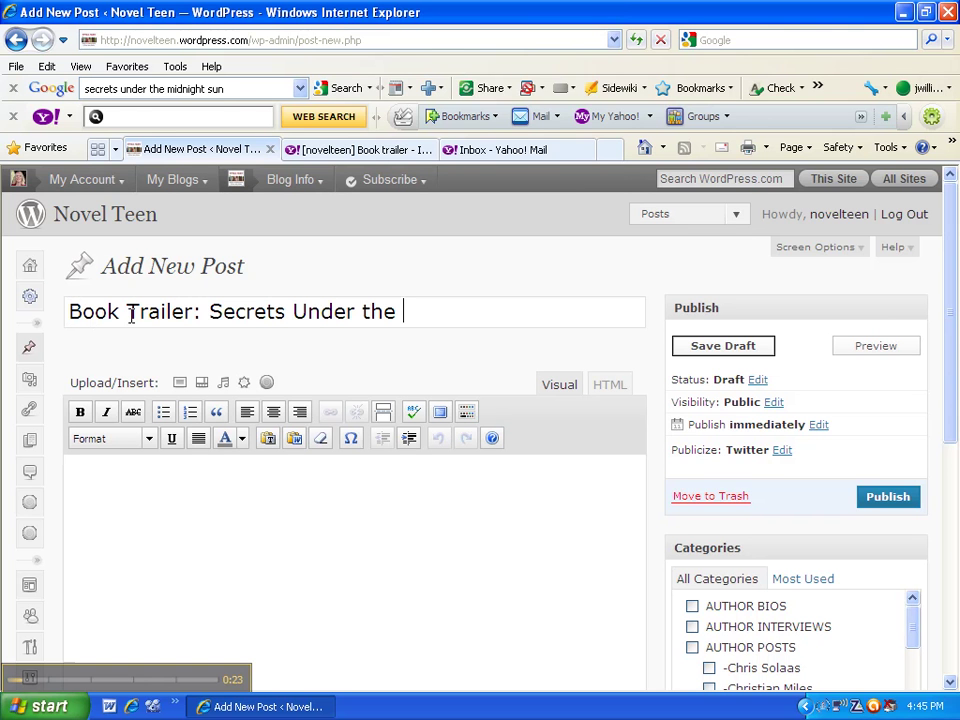
{"action": "type", "text": "Midnight S"}
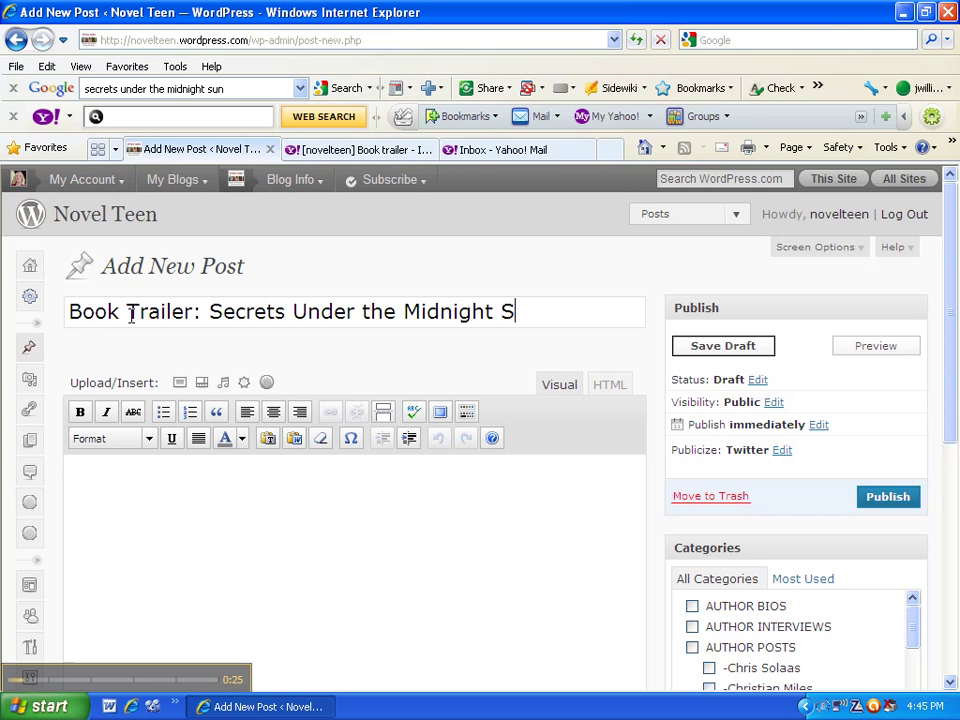
{"action": "type", "text": "un by "}
{"action": "type", "text": "Eliza "}
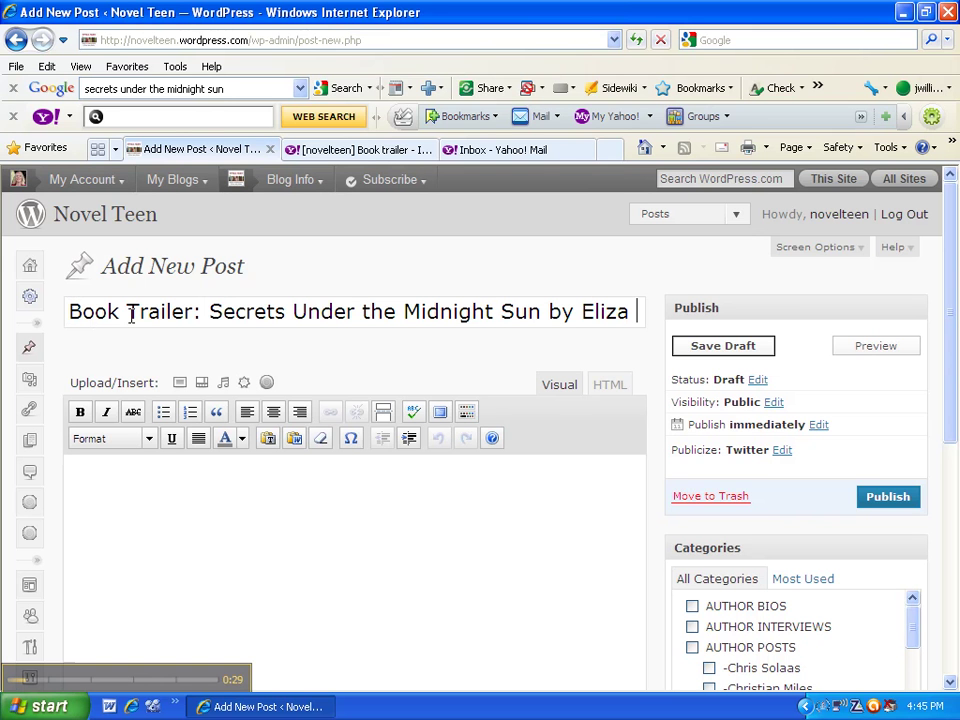
{"action": "type", "text": "Maria Crites"}
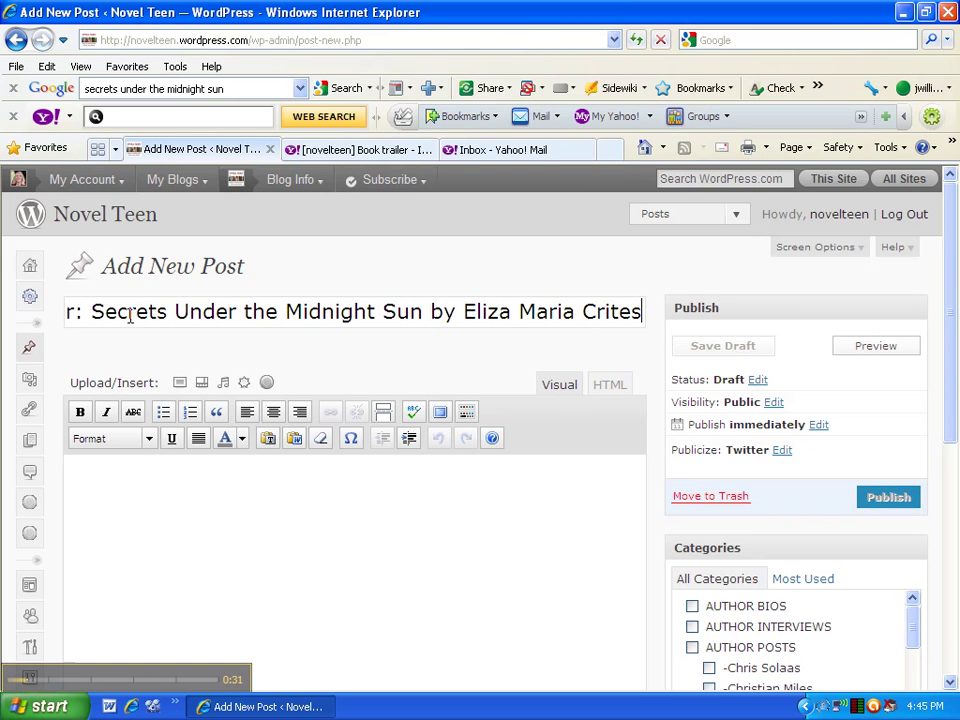
Embed the YouTube trailer in the post body by pasting its link via Add Video's From URL
{"action": "left_click", "coordinate": [86, 492]}
{"action": "left_click", "coordinate": [202, 388]}
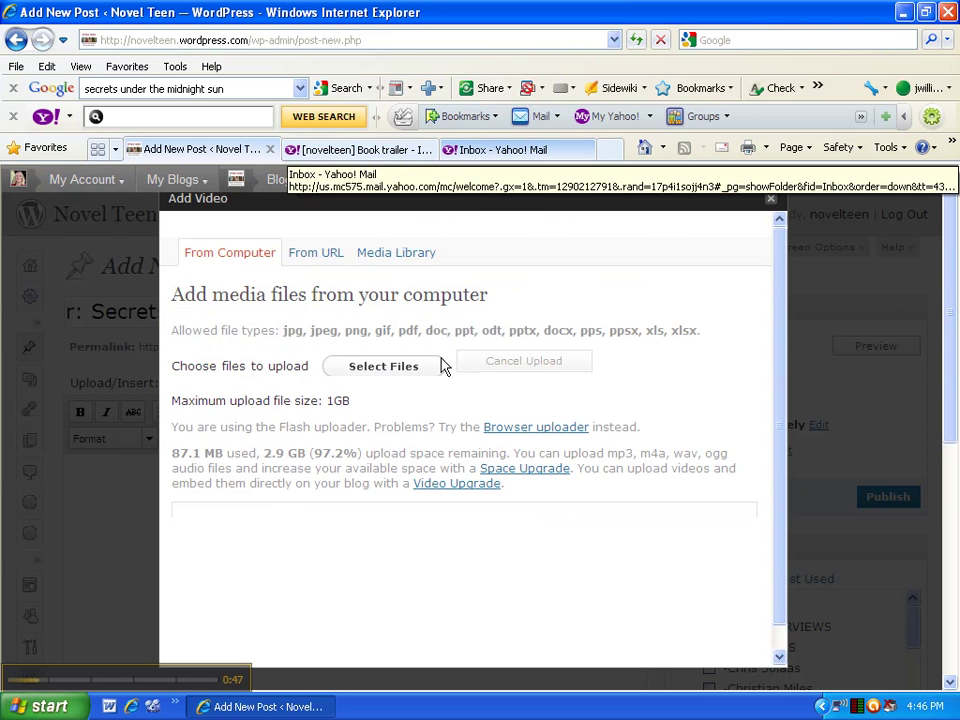
{"action": "left_click", "coordinate": [333, 260]}
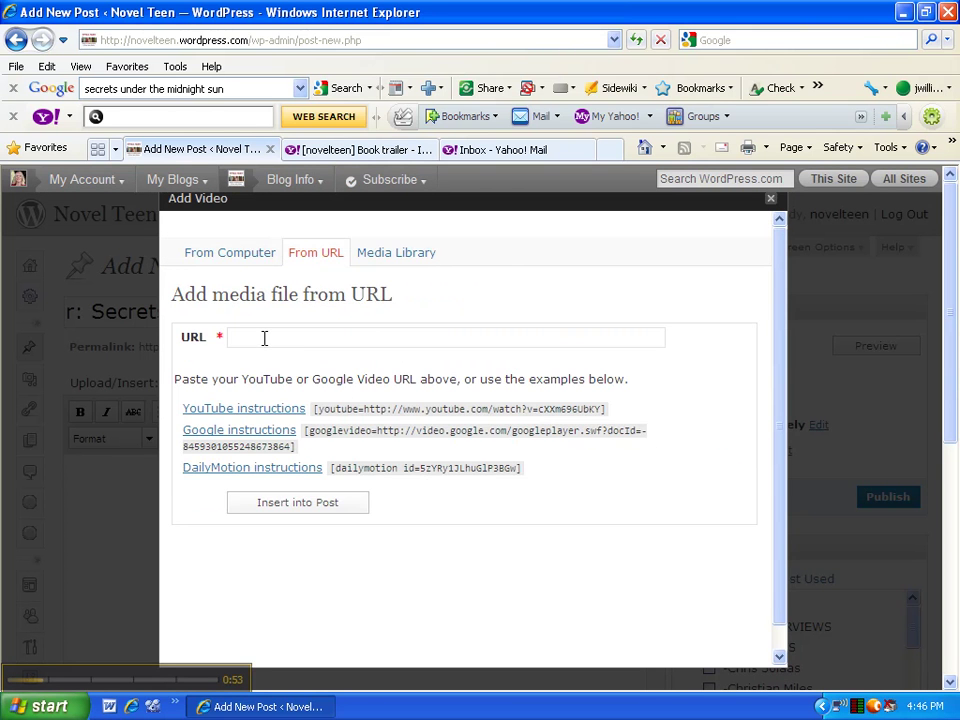
{"action": "left_click", "coordinate": [264, 338]}
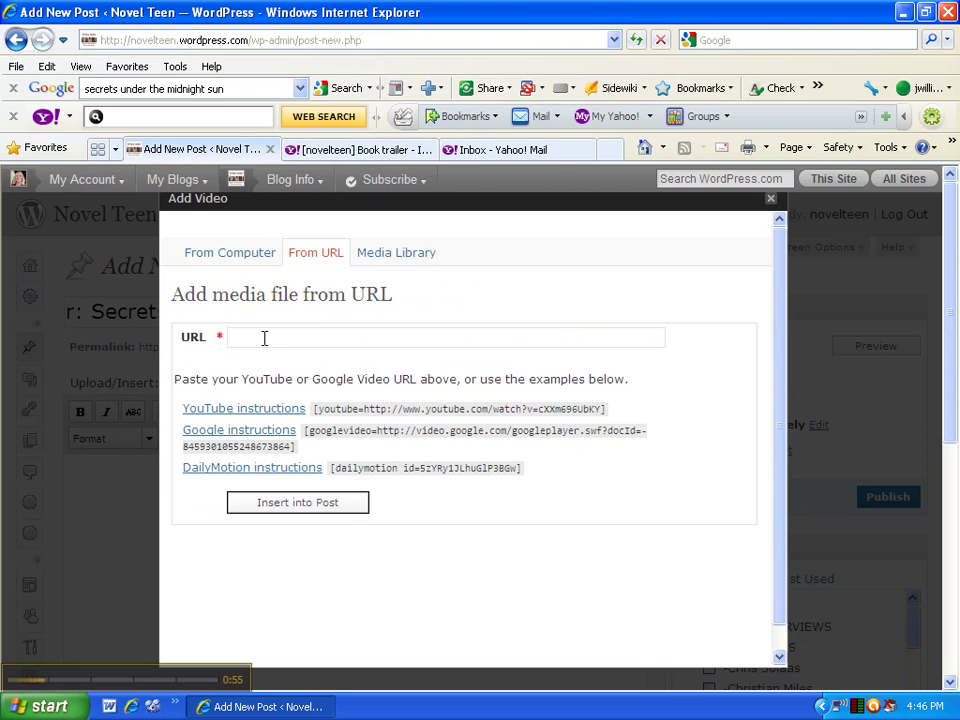
{"action": "type", "text": "http://www.youtube.com/watch?v=hovZ7vMcqyM"}
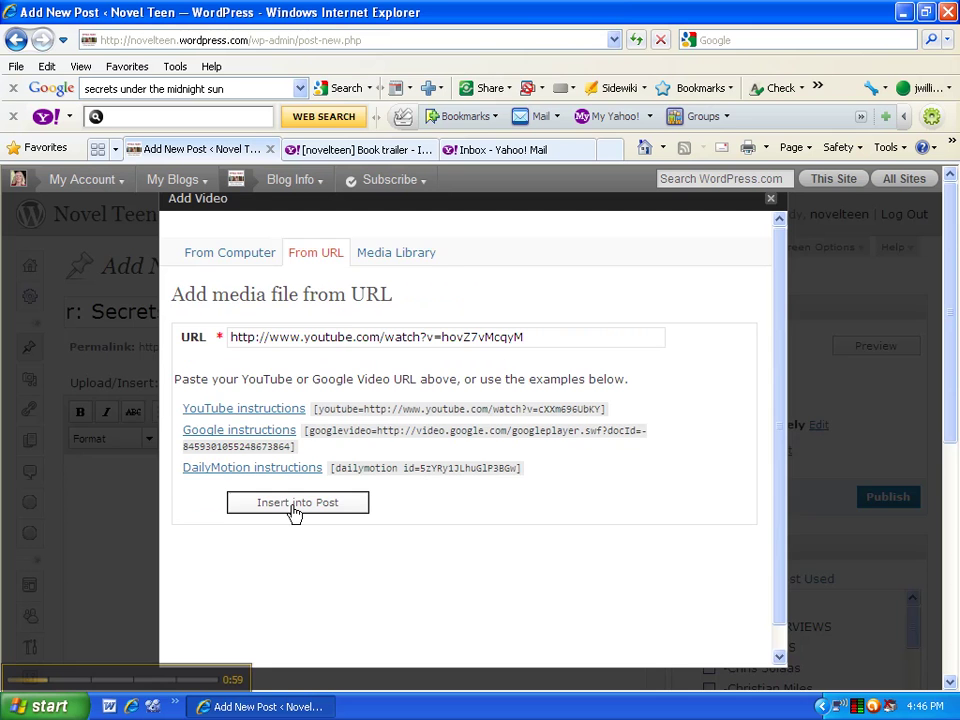
{"action": "left_click", "coordinate": [294, 513]}
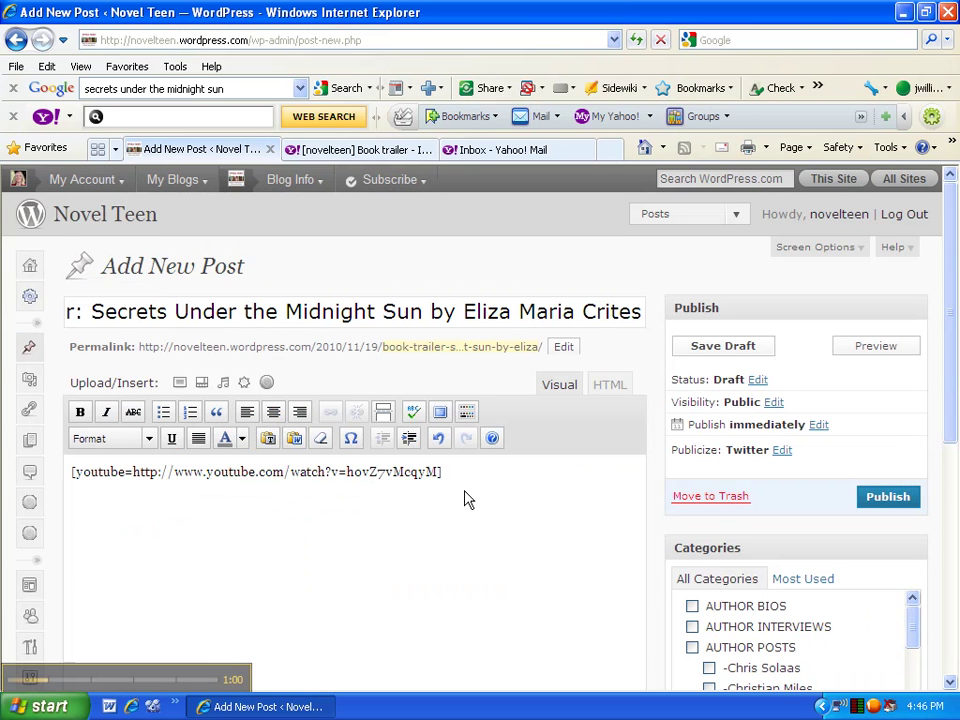
Change the Publish box's publish time from immediately to Nov 23, 2010 at 01:44
{"action": "scroll", "coordinate": [948, 421], "scroll_direction": "down", "scroll_amount": 3}
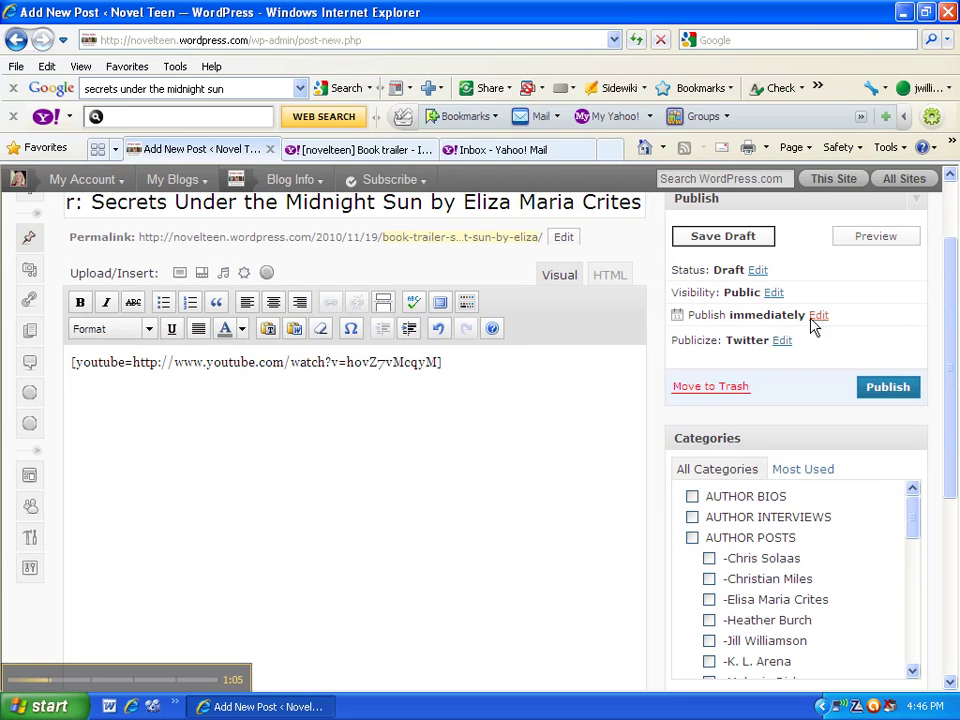
{"action": "left_click", "coordinate": [818, 316]}
{"action": "double_click", "coordinate": [729, 335]}
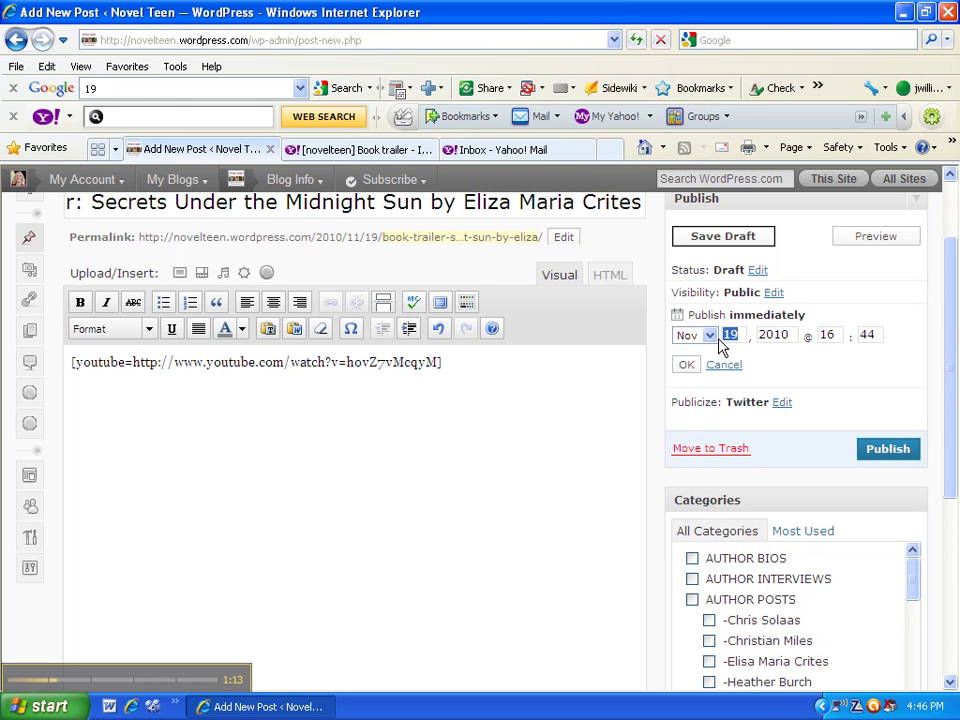
{"action": "type", "text": "23"}
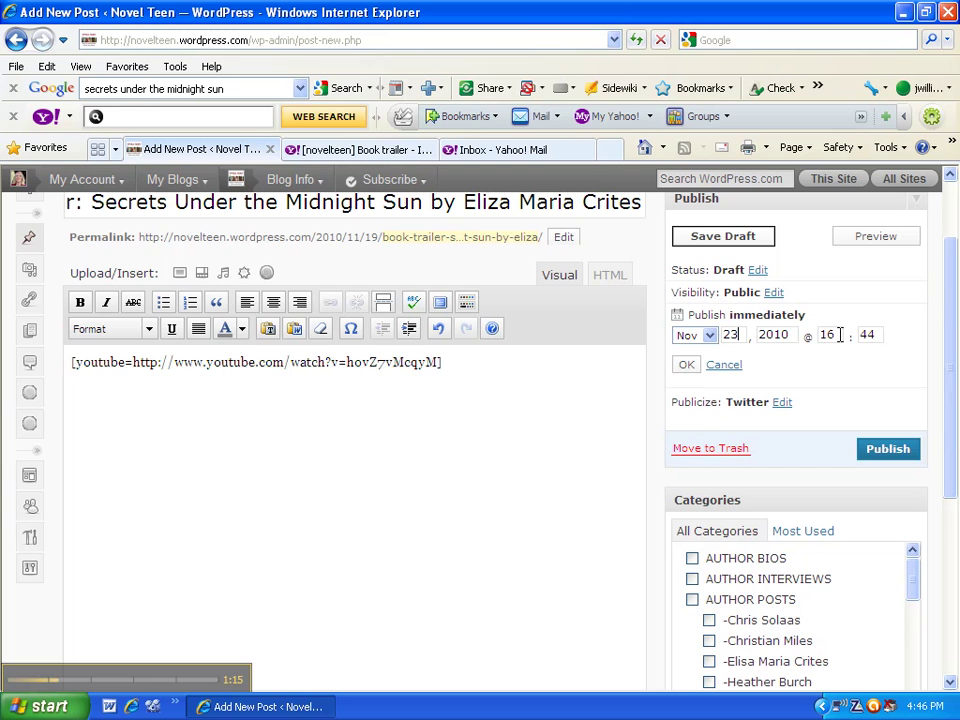
{"action": "double_click", "coordinate": [829, 335]}
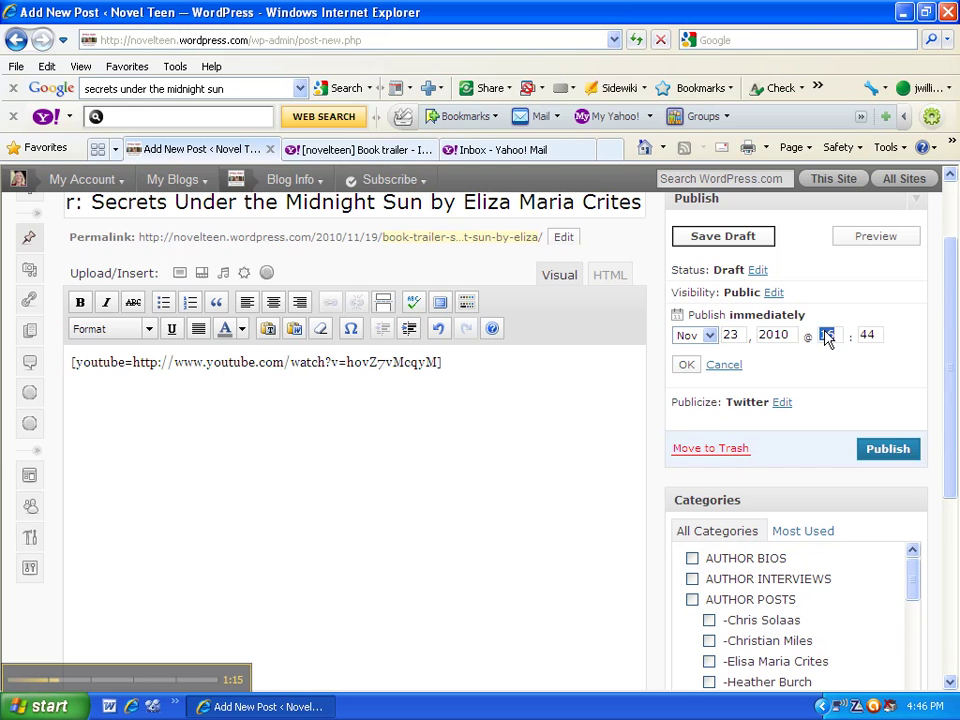
{"action": "type", "text": "01"}
{"action": "left_click", "coordinate": [686, 365]}
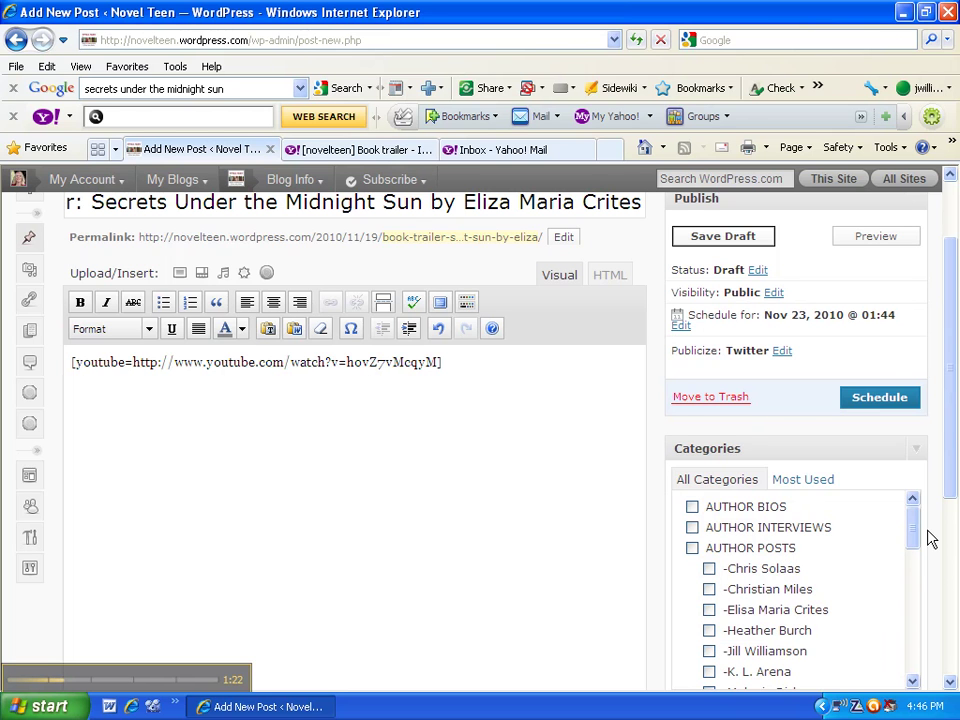
Tick the Jill Williamson, Book Trailers, 12-16 and 16 and Up categories
{"action": "scroll", "coordinate": [949, 553], "scroll_direction": "down", "scroll_amount": 2}
{"action": "left_click", "coordinate": [709, 530]}
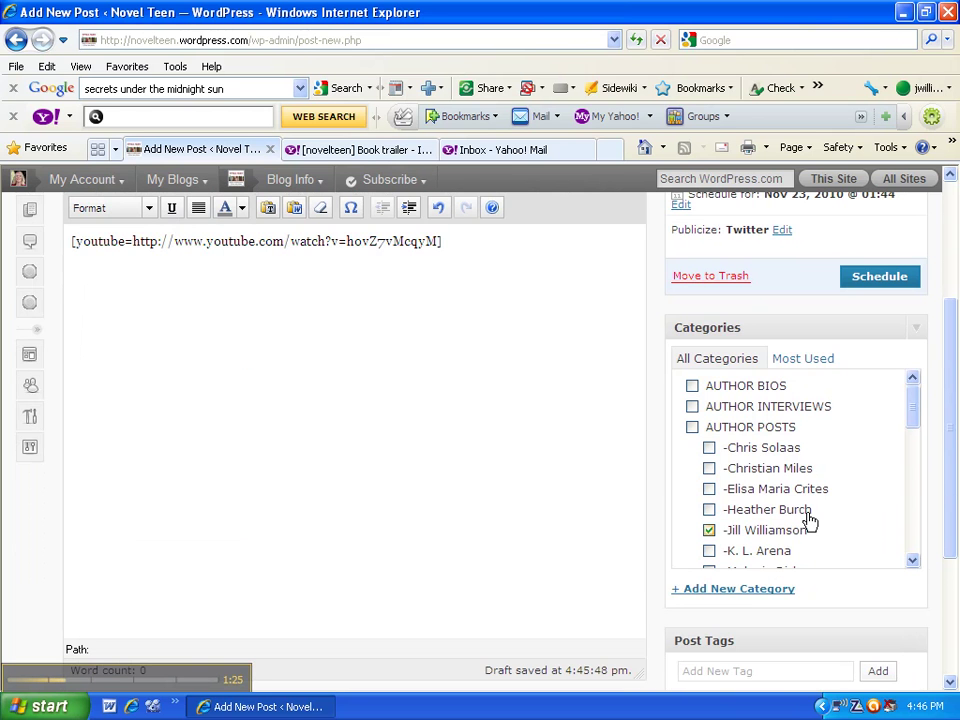
{"action": "left_click_drag", "start_coordinate": [913, 420], "coordinate": [913, 477]}
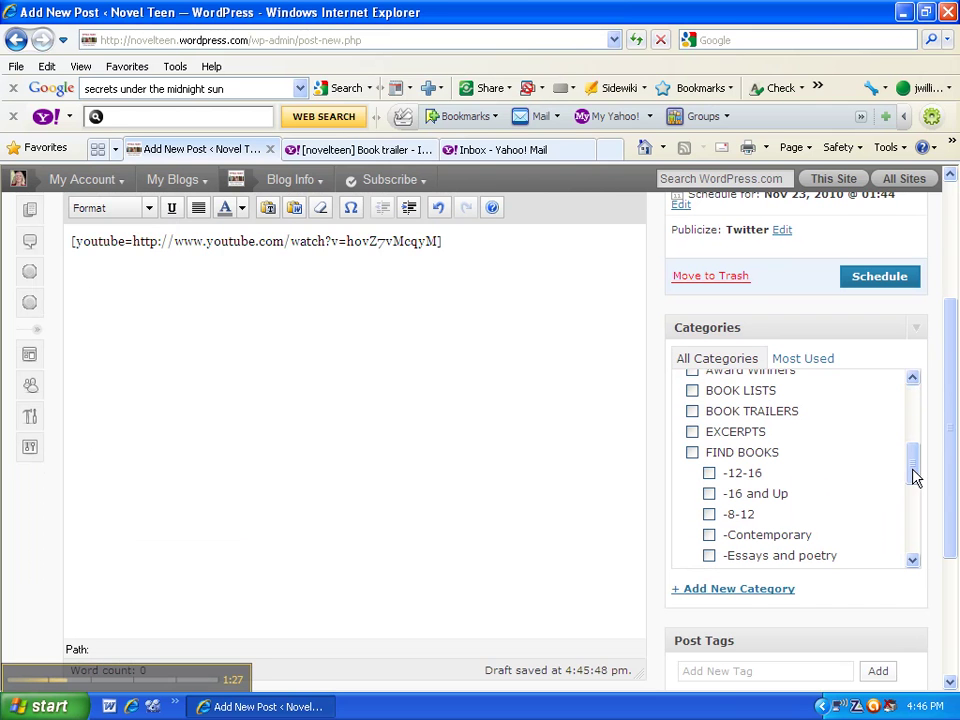
{"action": "left_click", "coordinate": [692, 411]}
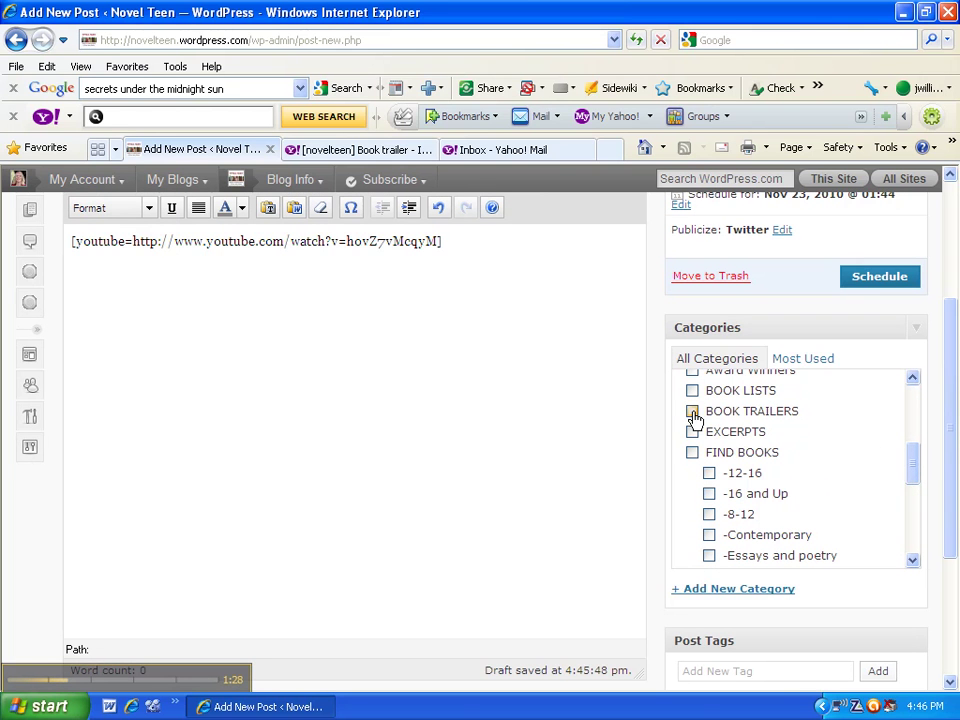
{"action": "left_click", "coordinate": [709, 473]}
{"action": "left_click", "coordinate": [710, 496]}
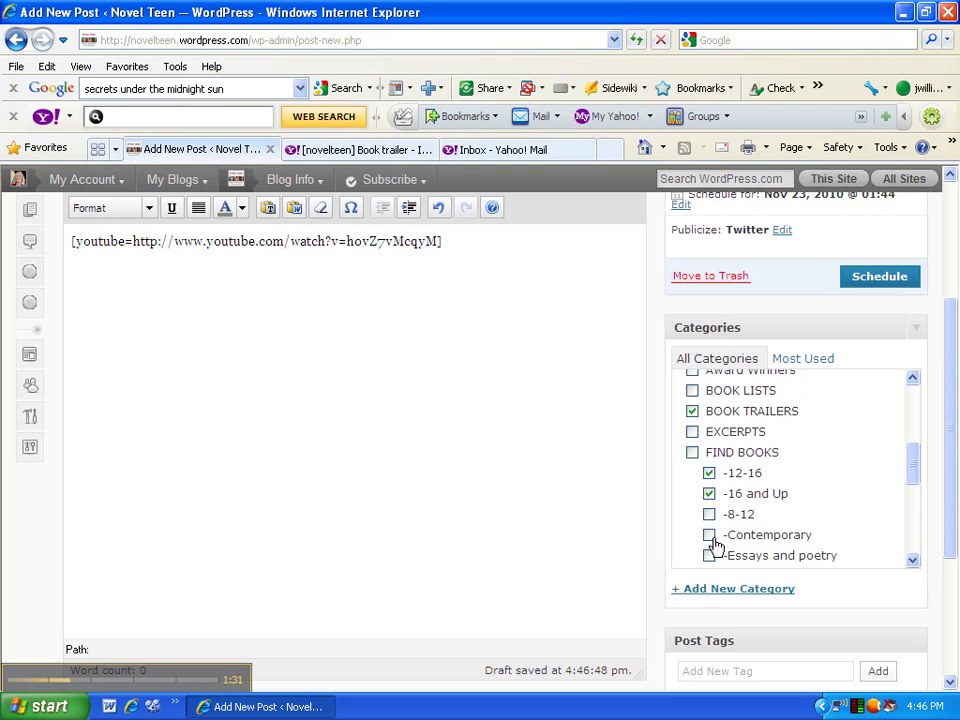
Tick the Contemporary, For Girls and Historical categories, scrolling the category list
{"action": "left_click", "coordinate": [710, 536]}
{"action": "left_click_drag", "start_coordinate": [913, 480], "coordinate": [913, 495]}
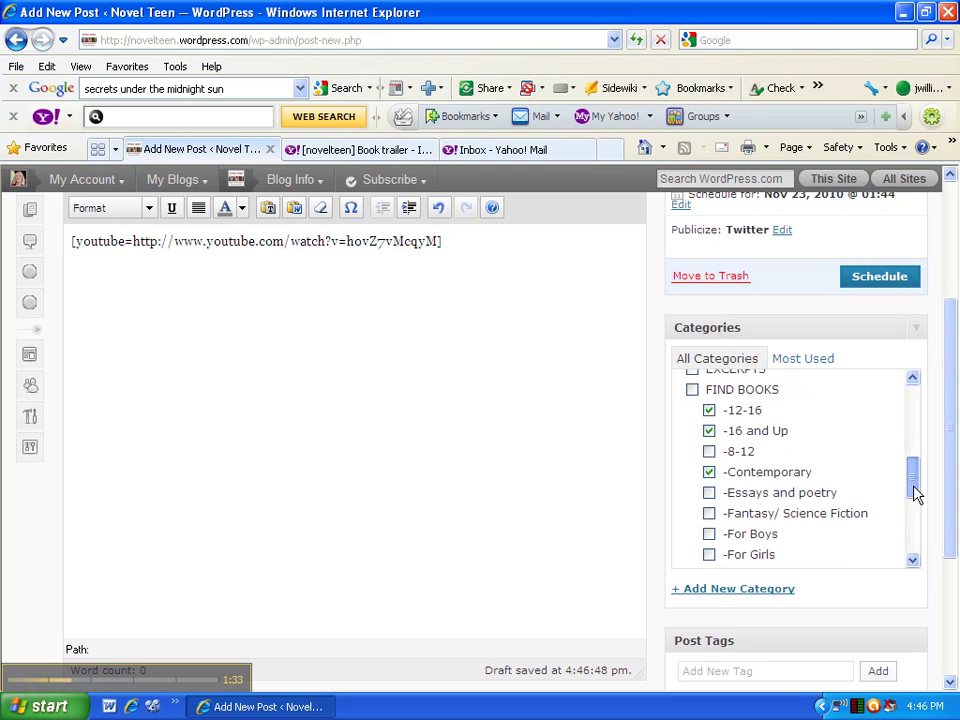
{"action": "left_click", "coordinate": [710, 507]}
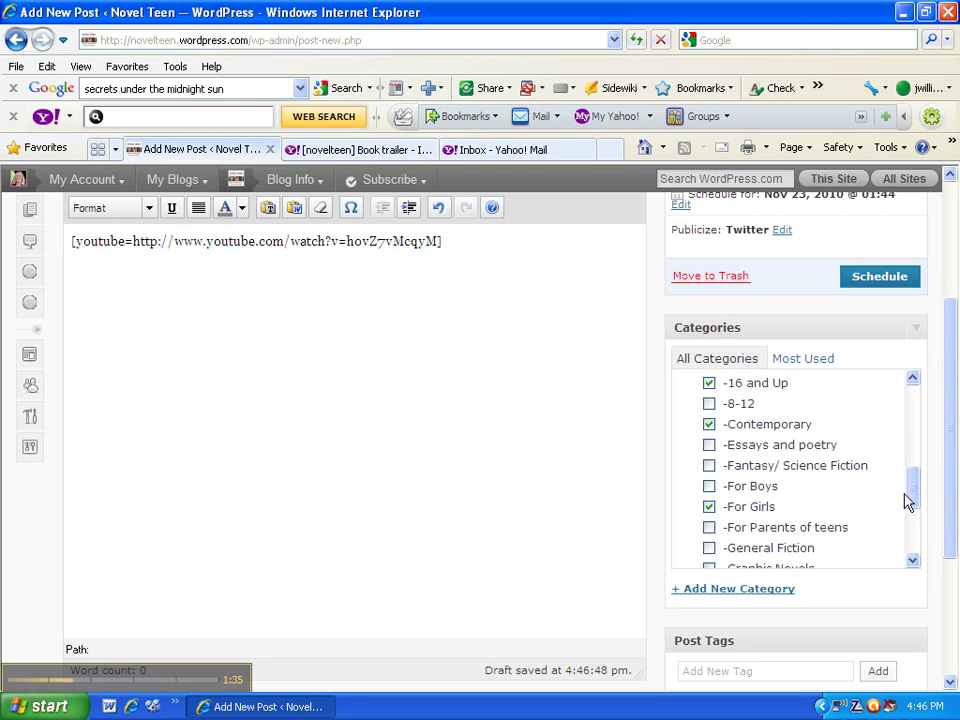
{"action": "left_click_drag", "start_coordinate": [913, 497], "coordinate": [911, 518]}
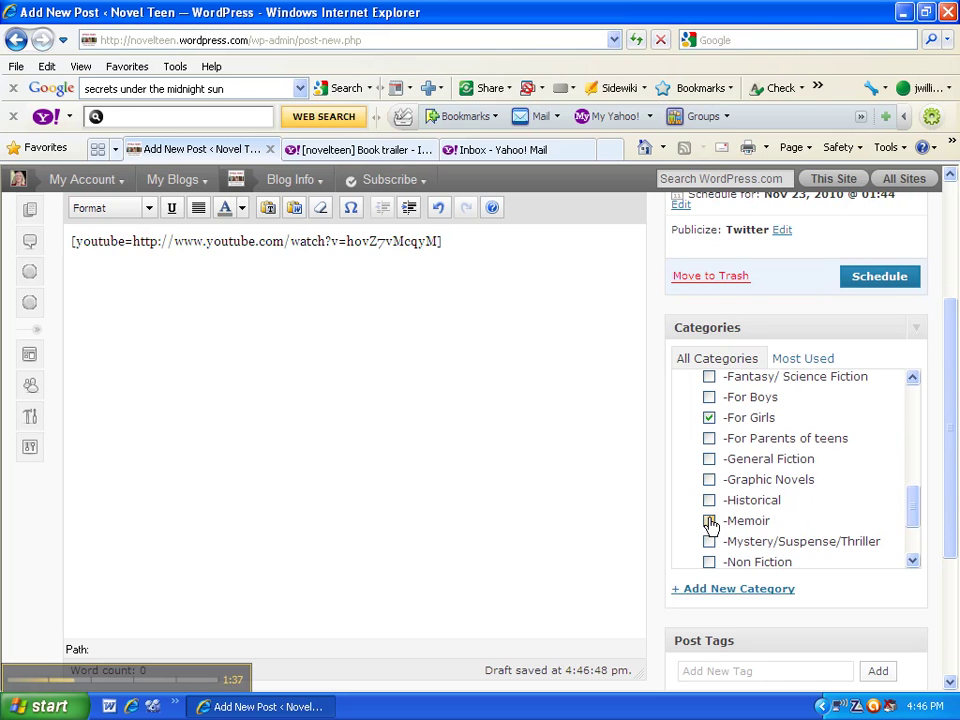
{"action": "left_click", "coordinate": [709, 500]}
{"action": "left_click", "coordinate": [909, 549]}
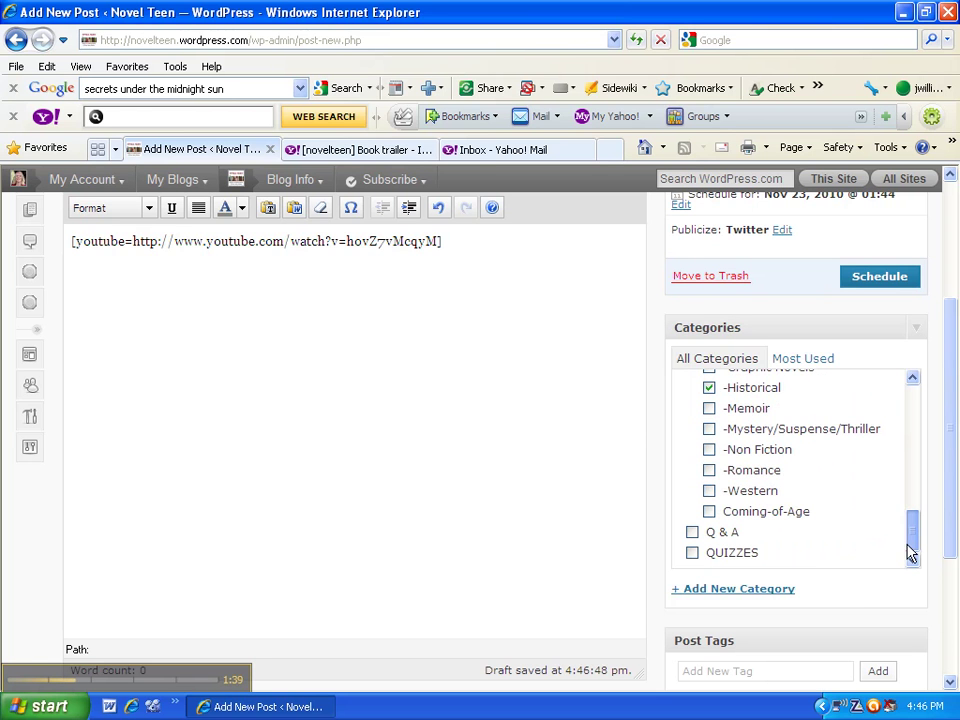
Add tags Eliza Maria Crites, Secrets under the midnight sun, clean teen fiction, book trailer
{"action": "scroll", "coordinate": [951, 574], "scroll_direction": "down", "scroll_amount": 3}
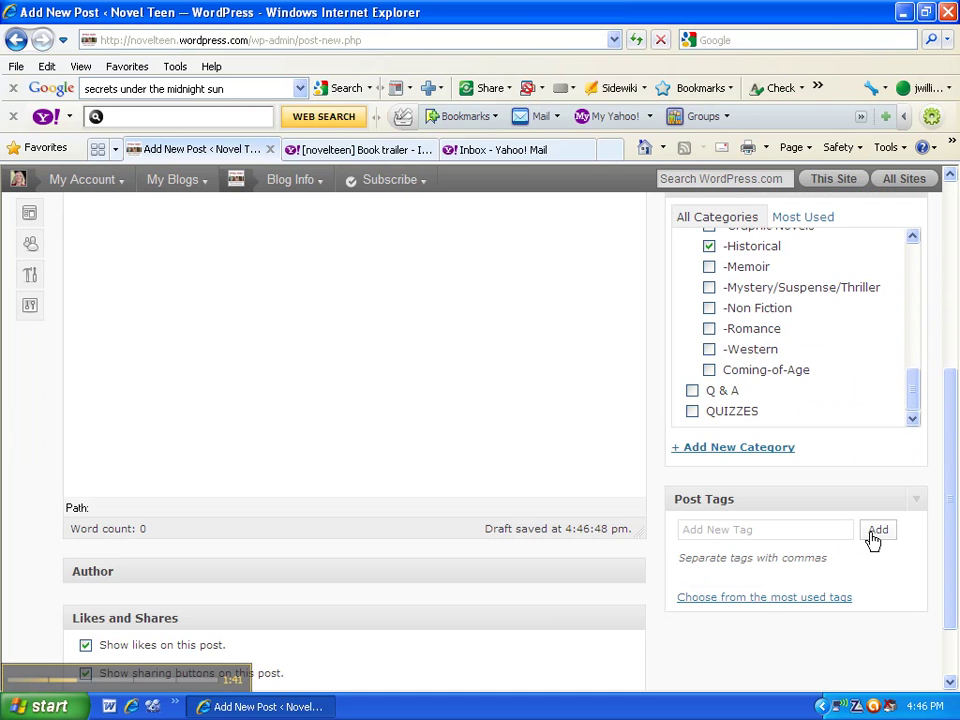
{"action": "left_click", "coordinate": [877, 533]}
{"action": "left_click", "coordinate": [745, 533]}
{"action": "type", "text": "Eli"}
{"action": "type", "text": "za Maria "}
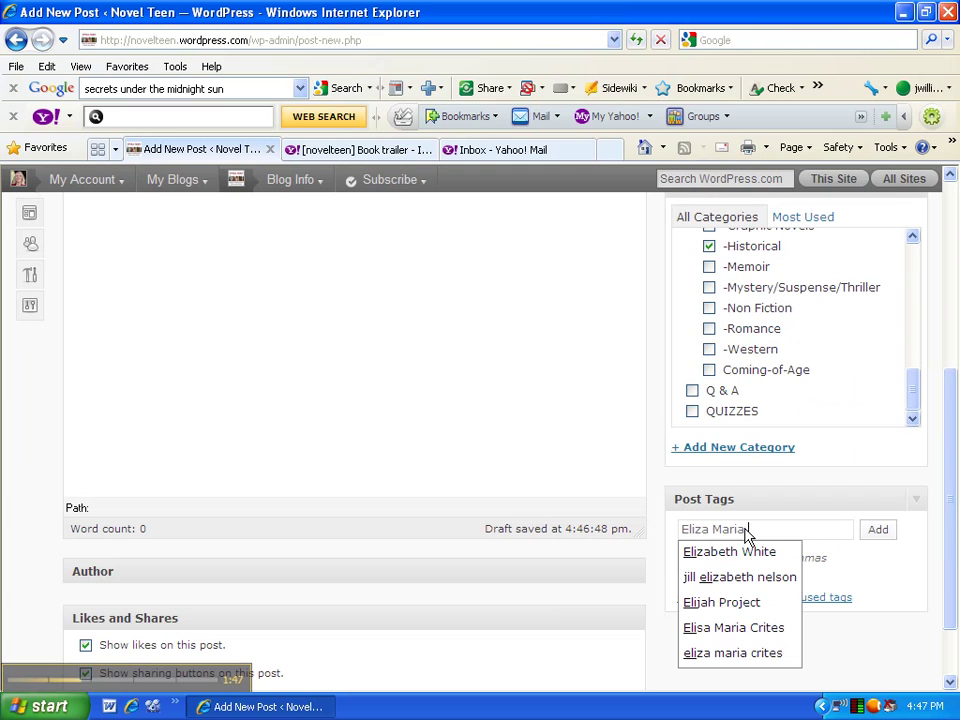
{"action": "type", "text": "Crites, "}
{"action": "type", "text": "Secret"}
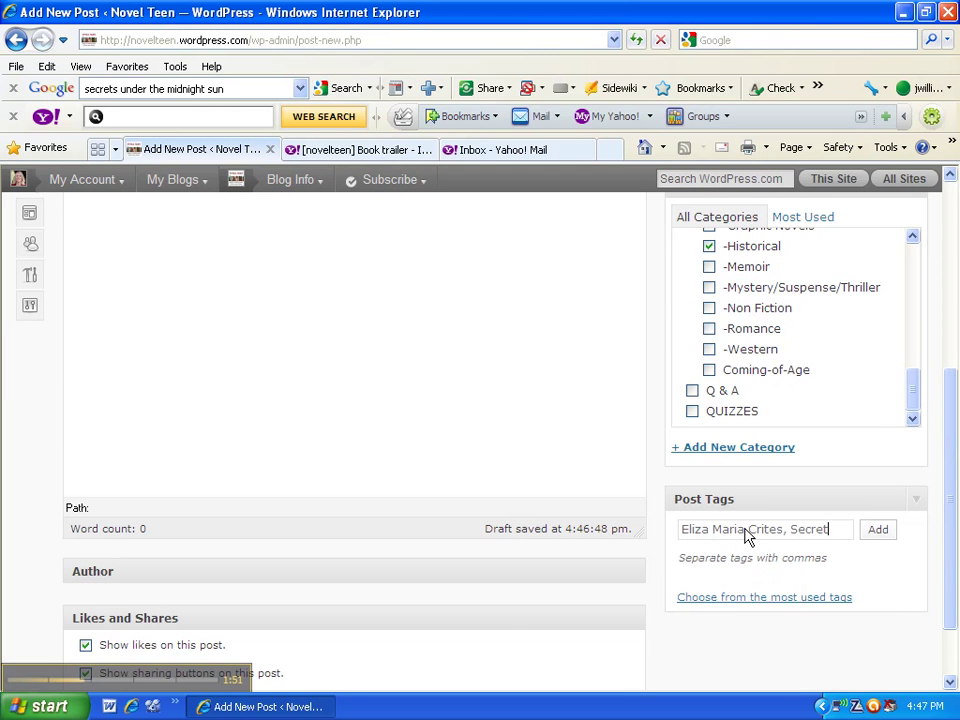
{"action": "type", "text": "s"}
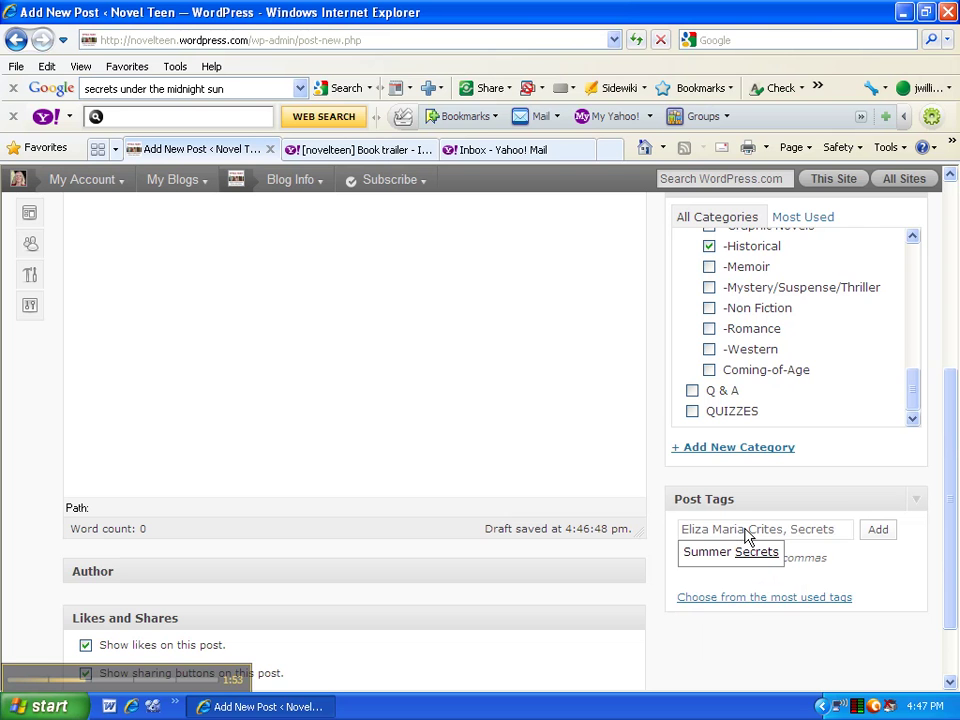
{"action": "type", "text": " under the m"}
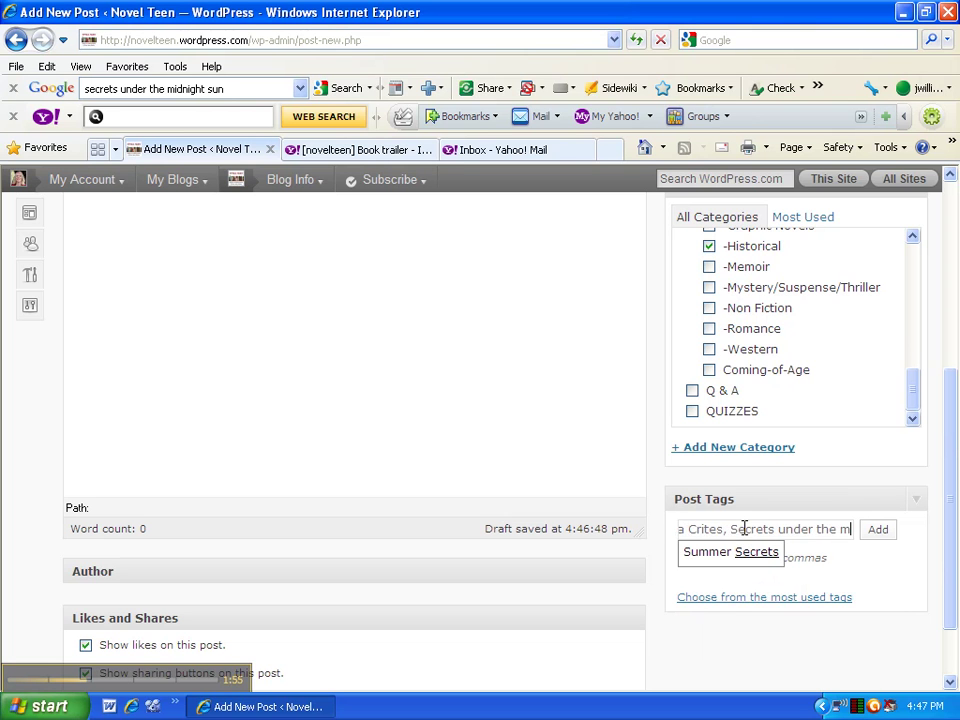
{"action": "type", "text": "idnight sun, "}
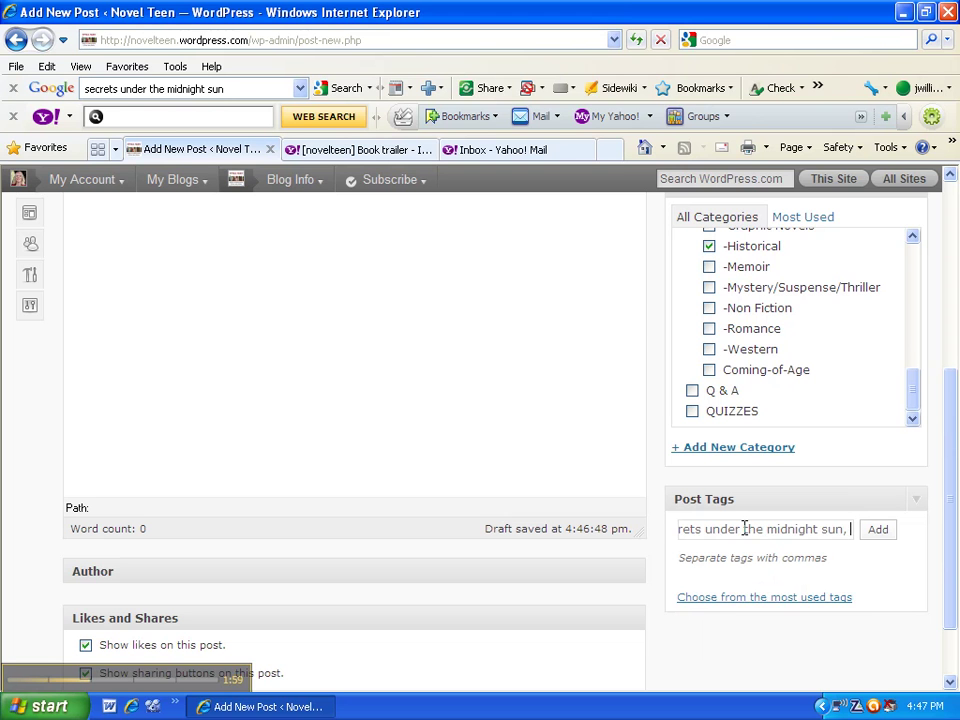
{"action": "type", "text": "clean teen ficti"}
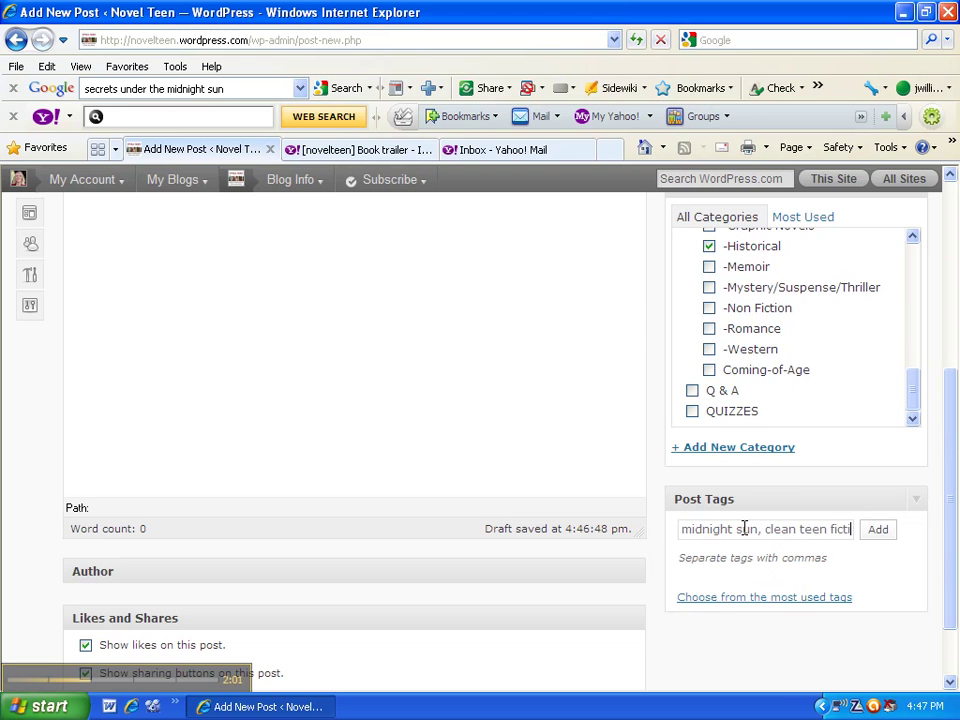
{"action": "type", "text": "on, blo"}
{"action": "key", "text": "BackSpace"}
{"action": "key", "text": "BackSpace"}
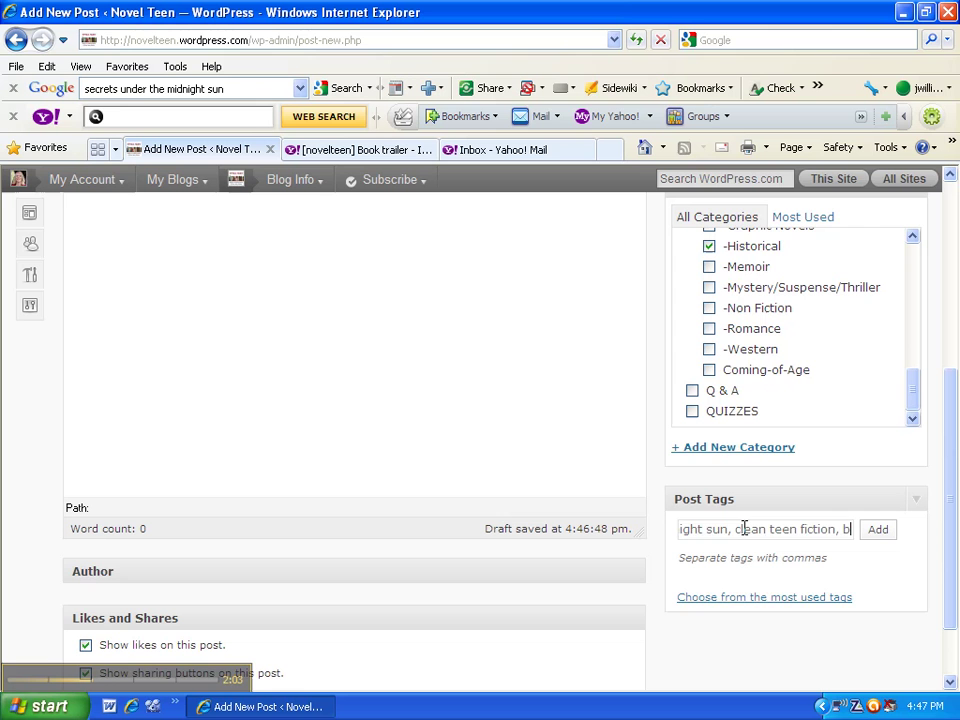
{"action": "type", "text": "ook trailer"}
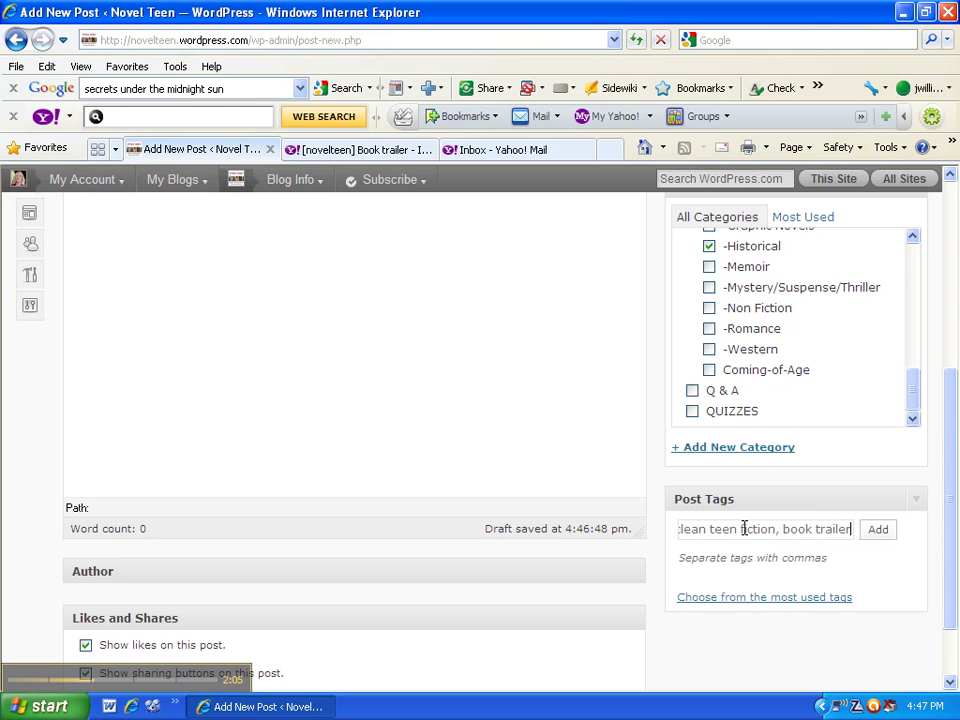
{"action": "left_click", "coordinate": [879, 532]}
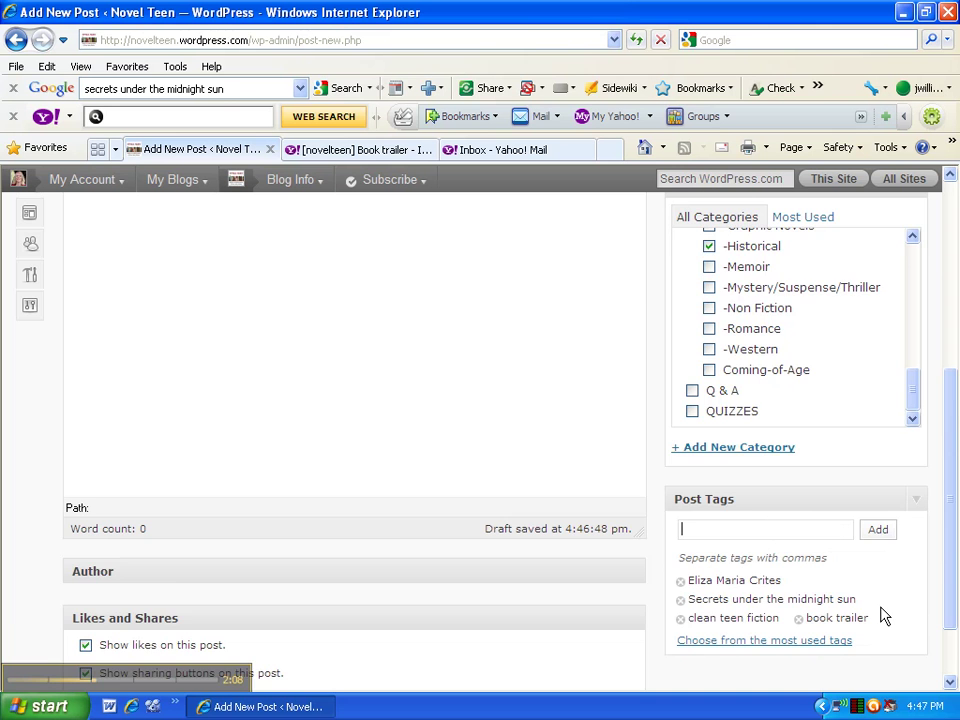
Scroll back up the editor to the Publish box
{"action": "scroll", "coordinate": [880, 612], "scroll_direction": "down", "scroll_amount": 2}
{"action": "scroll", "coordinate": [895, 590], "scroll_direction": "up", "scroll_amount": 5}
{"action": "scroll", "coordinate": [900, 574], "scroll_direction": "up", "scroll_amount": 5}
{"action": "scroll", "coordinate": [800, 430], "scroll_direction": "up", "scroll_amount": 2}
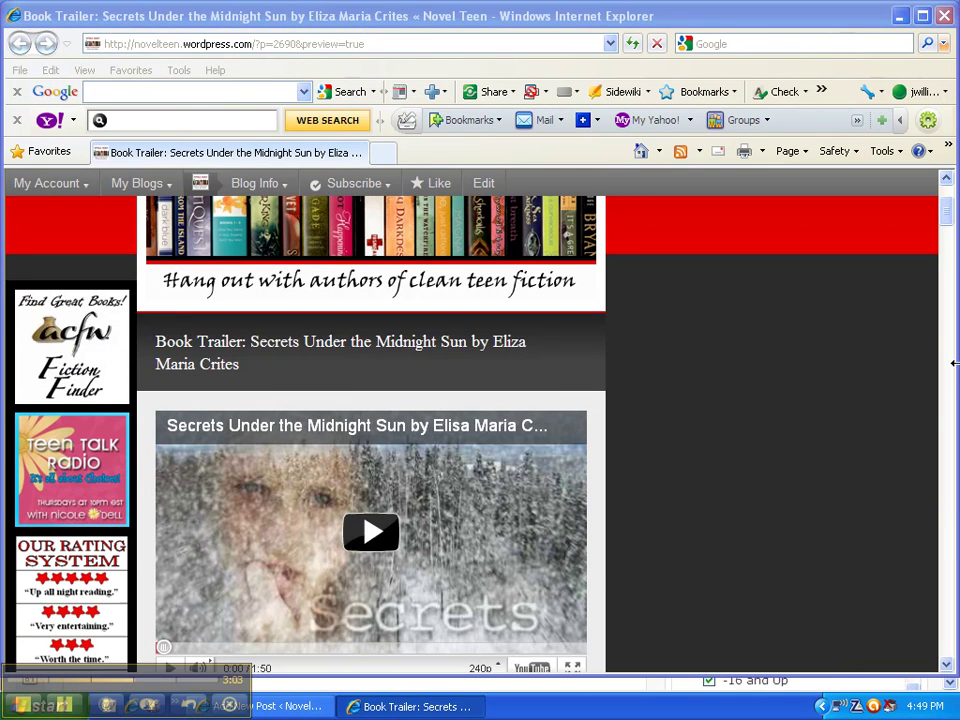
{"action": "left_click_drag", "start_coordinate": [953, 222], "coordinate": [950, 222]}
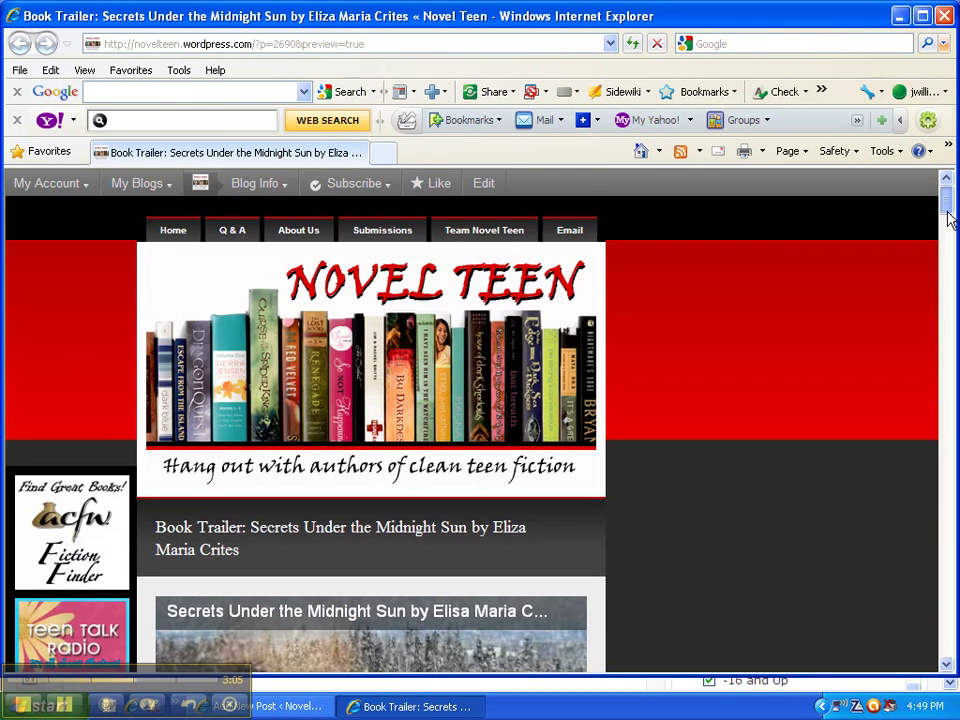
{"action": "scroll", "coordinate": [950, 222], "scroll_direction": "down", "scroll_amount": 1}
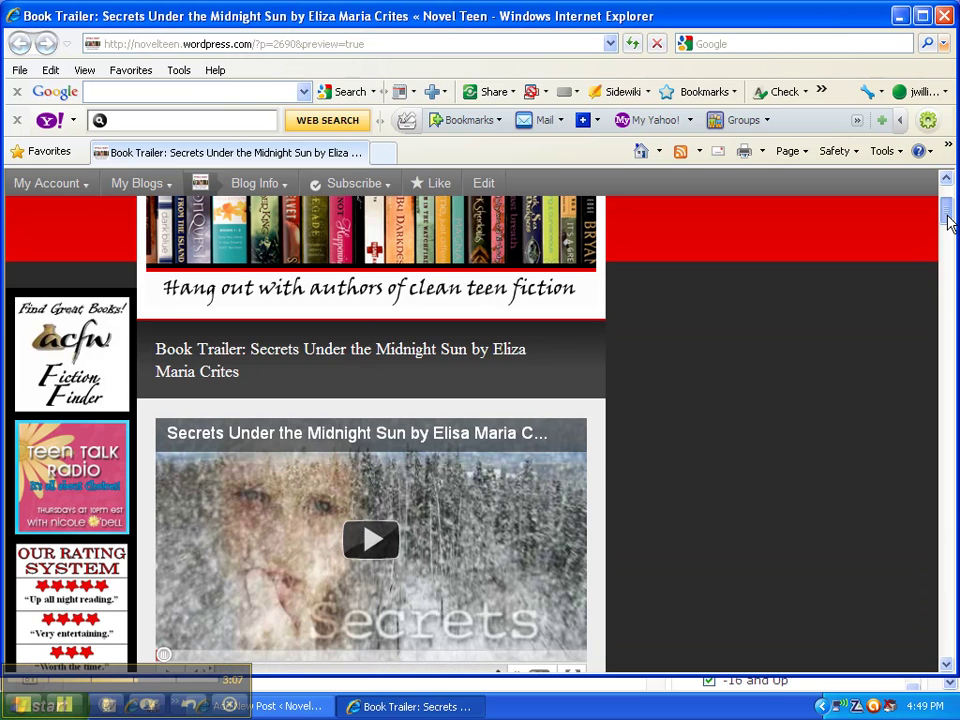
{"action": "scroll", "coordinate": [950, 222], "scroll_direction": "down", "scroll_amount": 3}
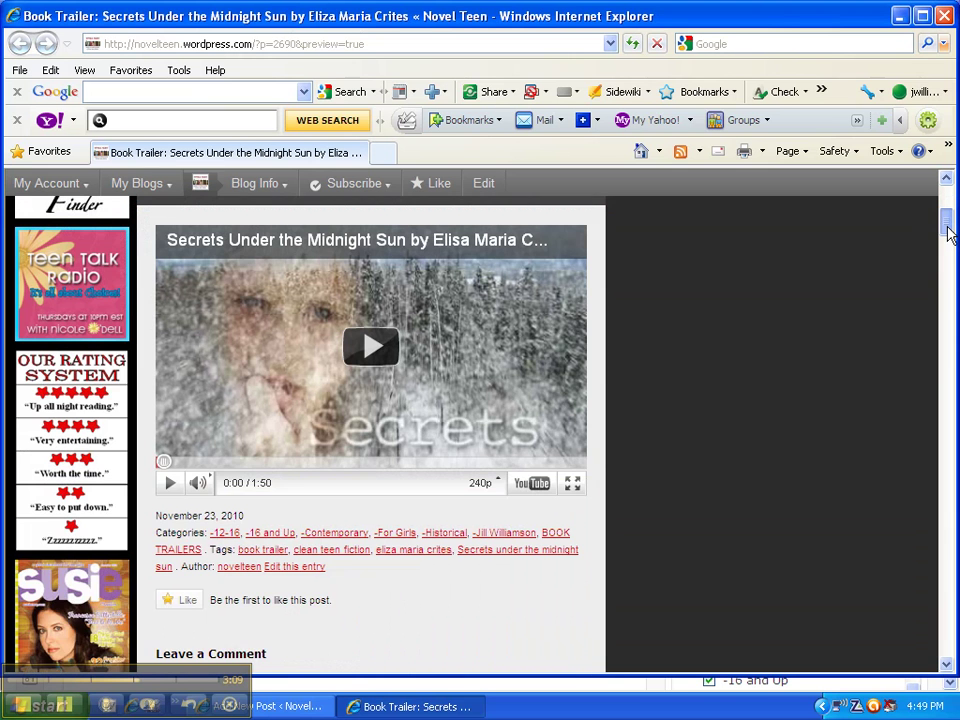
{"action": "scroll", "coordinate": [950, 229], "scroll_direction": "up", "scroll_amount": 1}
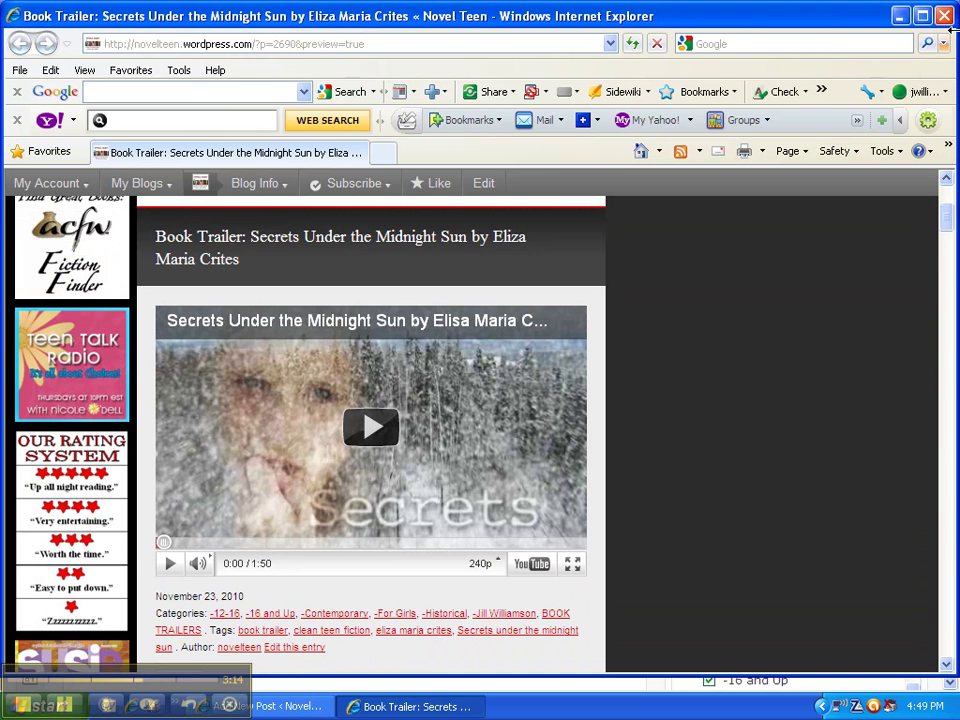
Close the preview window with Ctrl+W to return to the Add New Post editor
{"action": "key", "text": "ctrl+w"}
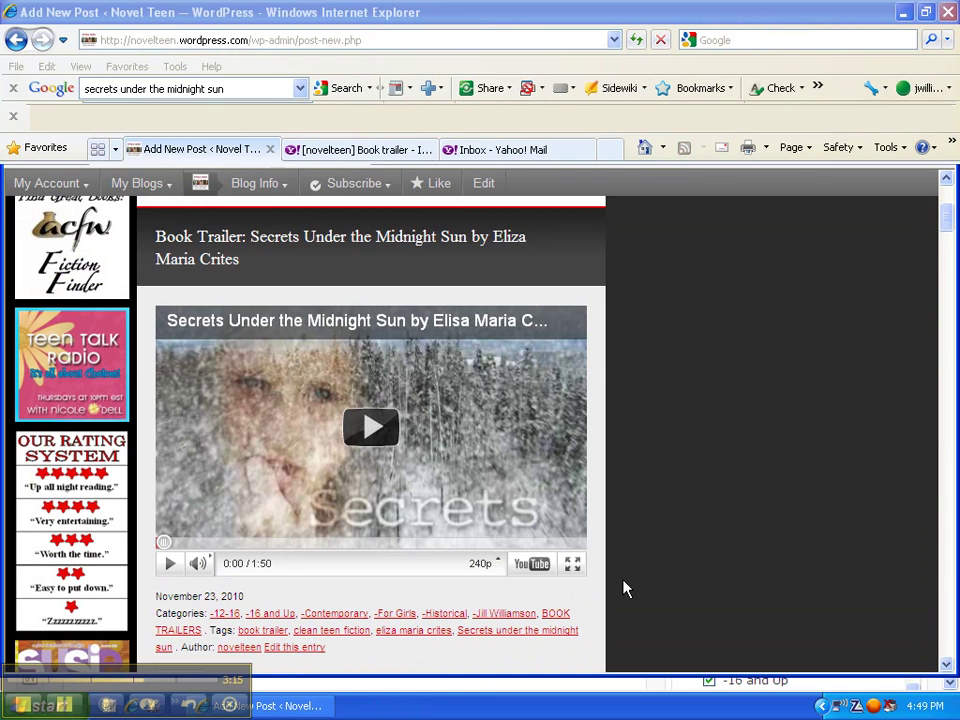